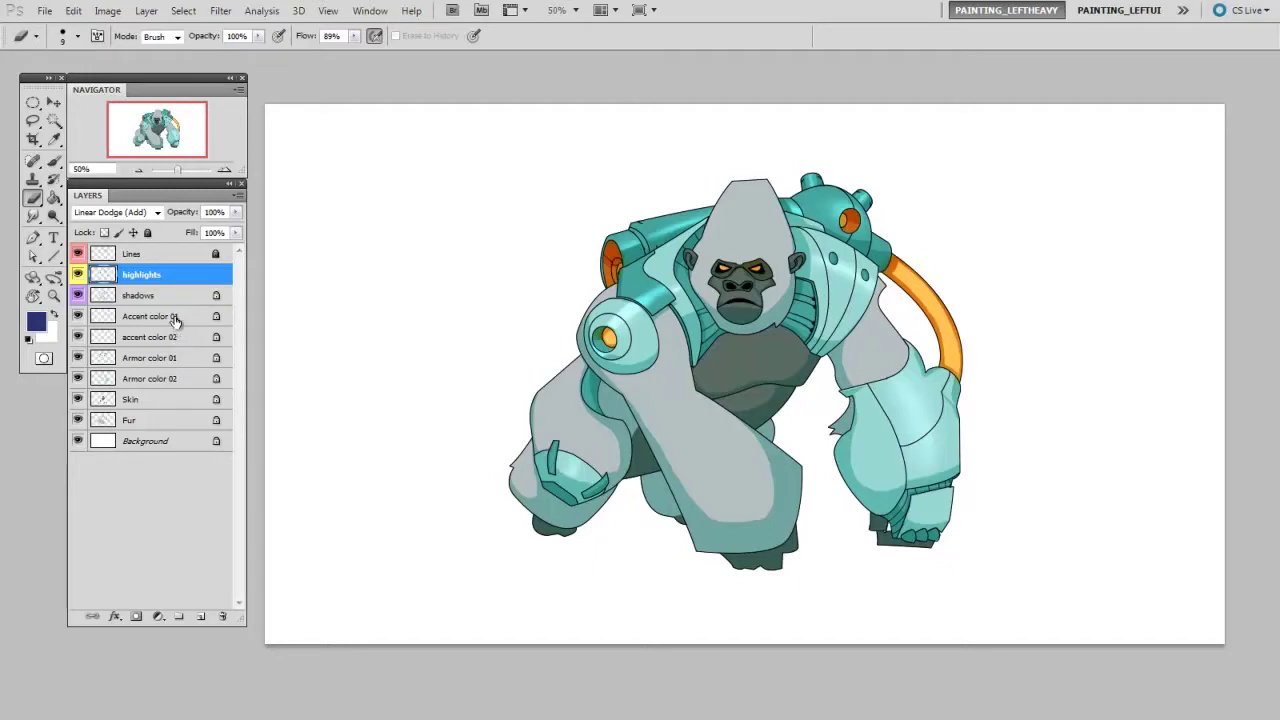
pyautogui.click(175, 359)
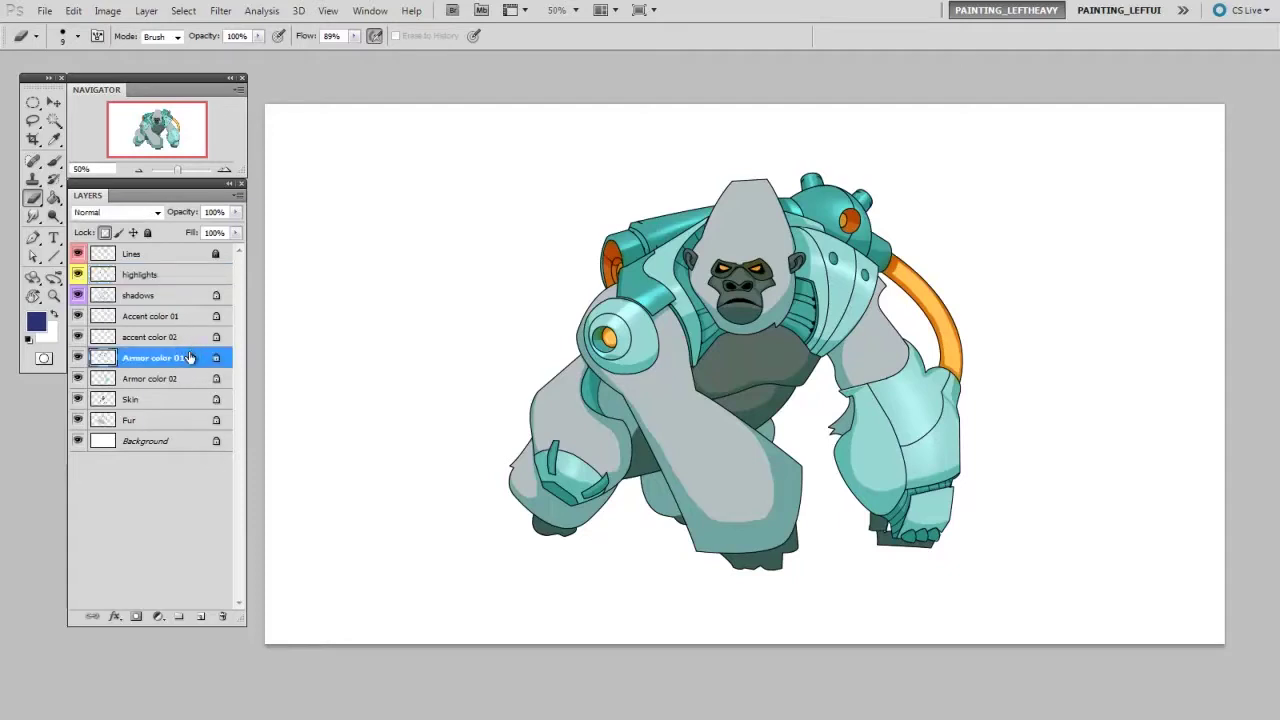
pyautogui.click(168, 381)
pyautogui.click(77, 379)
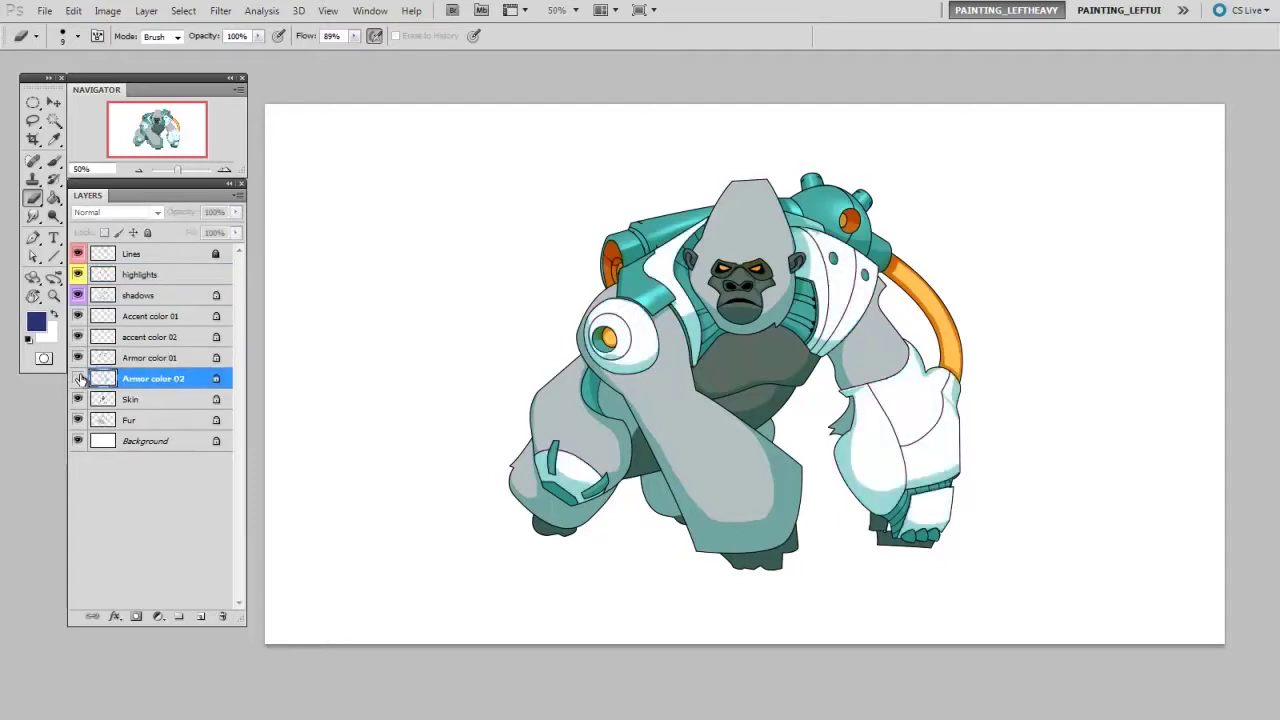
pyautogui.click(78, 380)
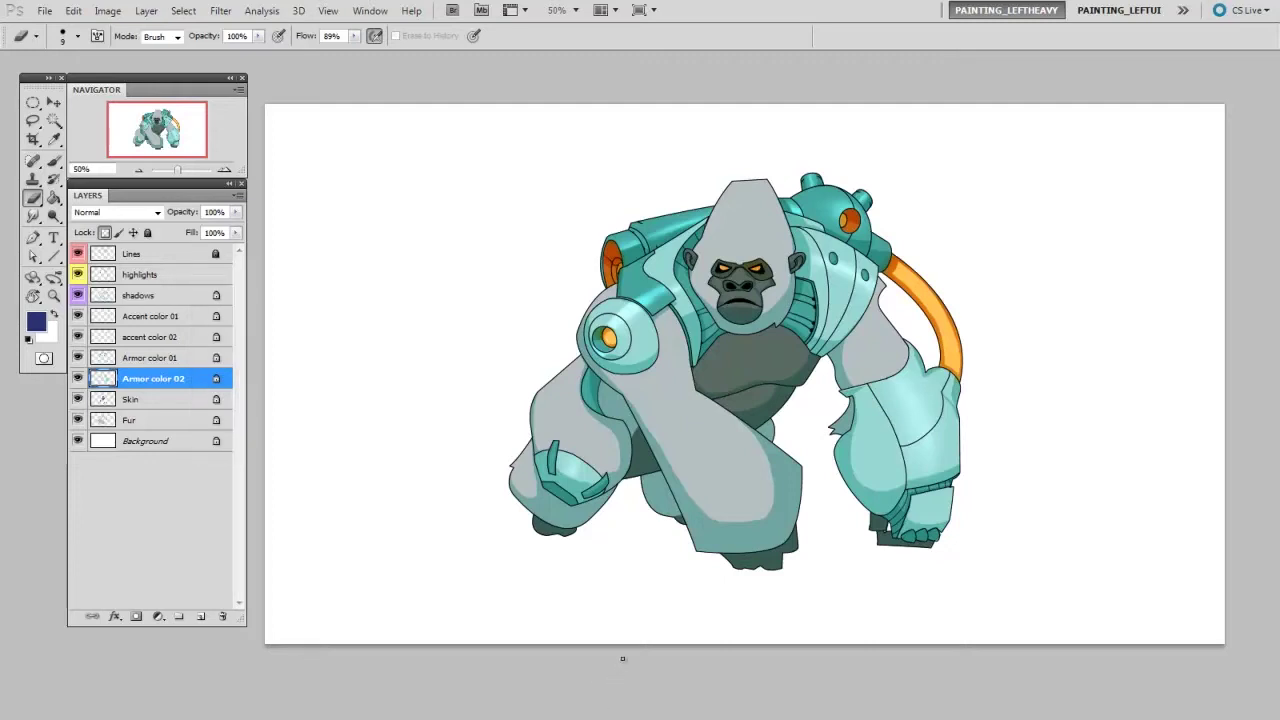
# Choose a 35 px round brush preset for the Brush tool.
pyautogui.press('b')
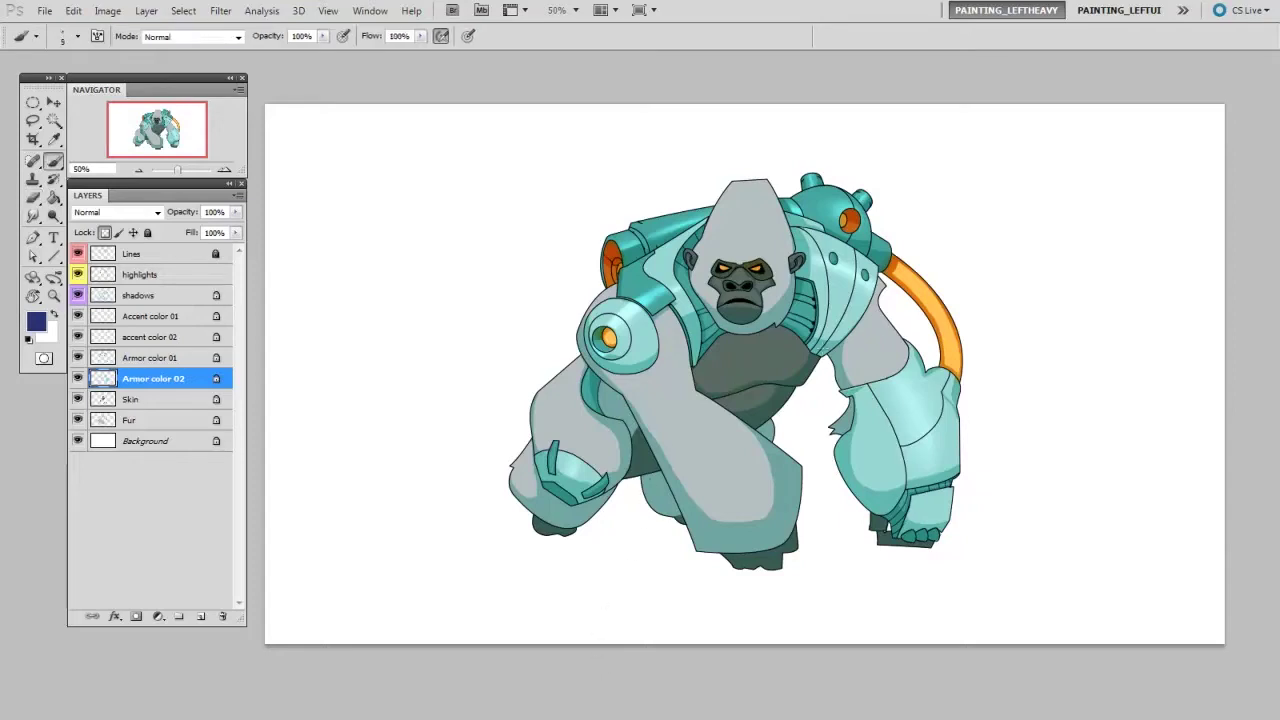
pyautogui.rightClick(650, 412)
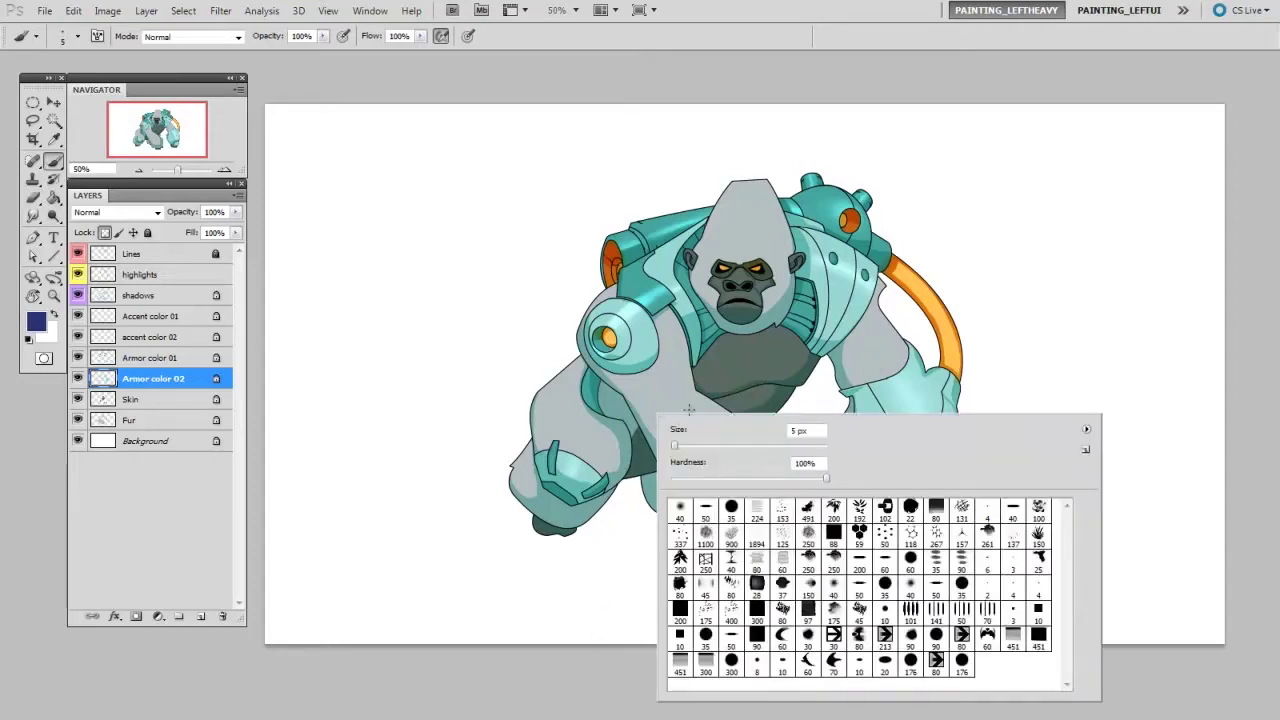
pyautogui.click(725, 488)
pyautogui.click(646, 412)
# Paint the Armor color 02 plates with orange sampled from the tube, then sample Armor color 01's teal.
pyautogui.keyDown('alt'); pyautogui.click(945, 318); pyautogui.keyUp('alt')
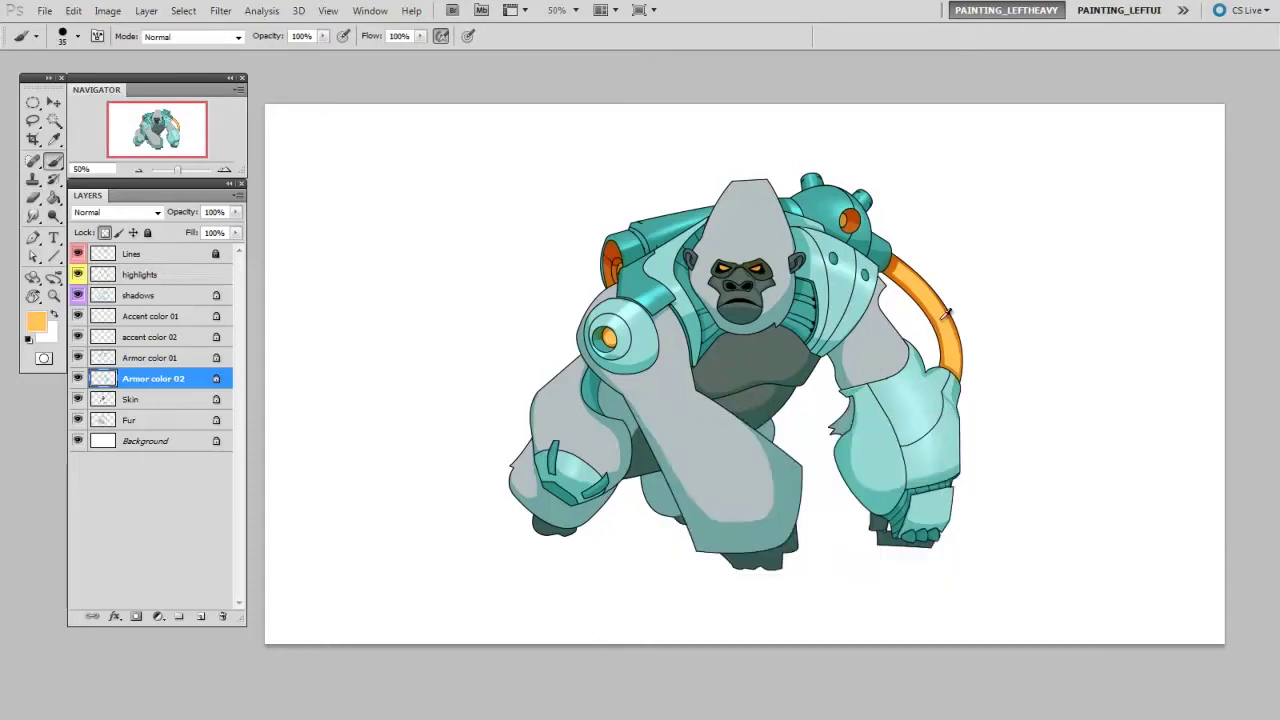
pyautogui.moveTo(559, 377)
pyautogui.mouseDown()
pyautogui.moveTo(616, 366)
pyautogui.moveTo(609, 343)
pyautogui.moveTo(683, 304)
pyautogui.moveTo(612, 292)
pyautogui.mouseUp()
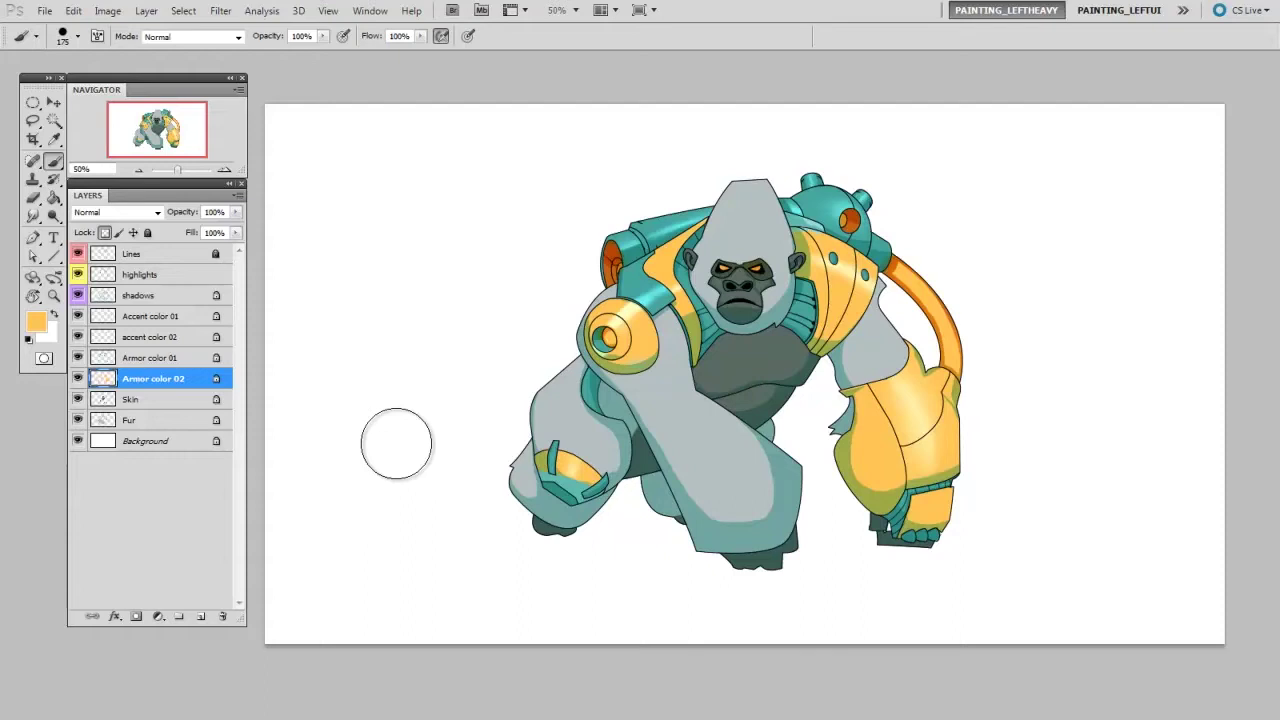
pyautogui.click(186, 359)
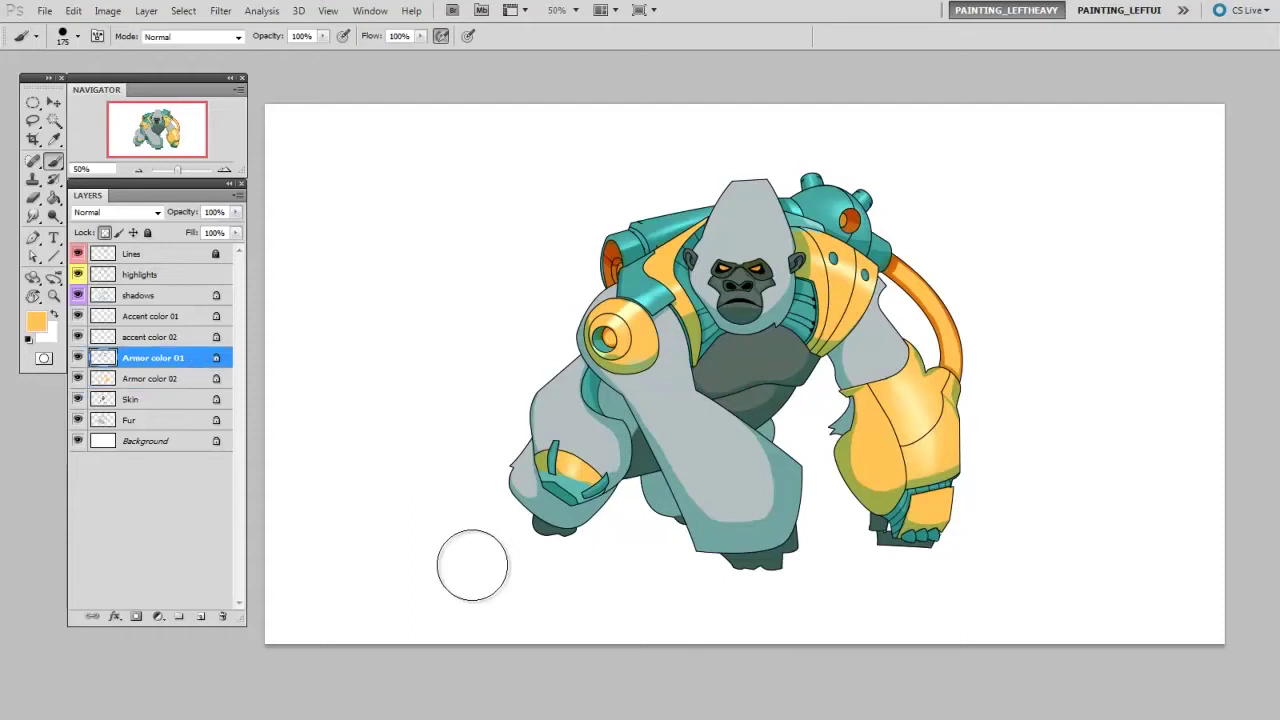
pyautogui.keyDown('alt'); pyautogui.click(645, 272); pyautogui.keyUp('alt')
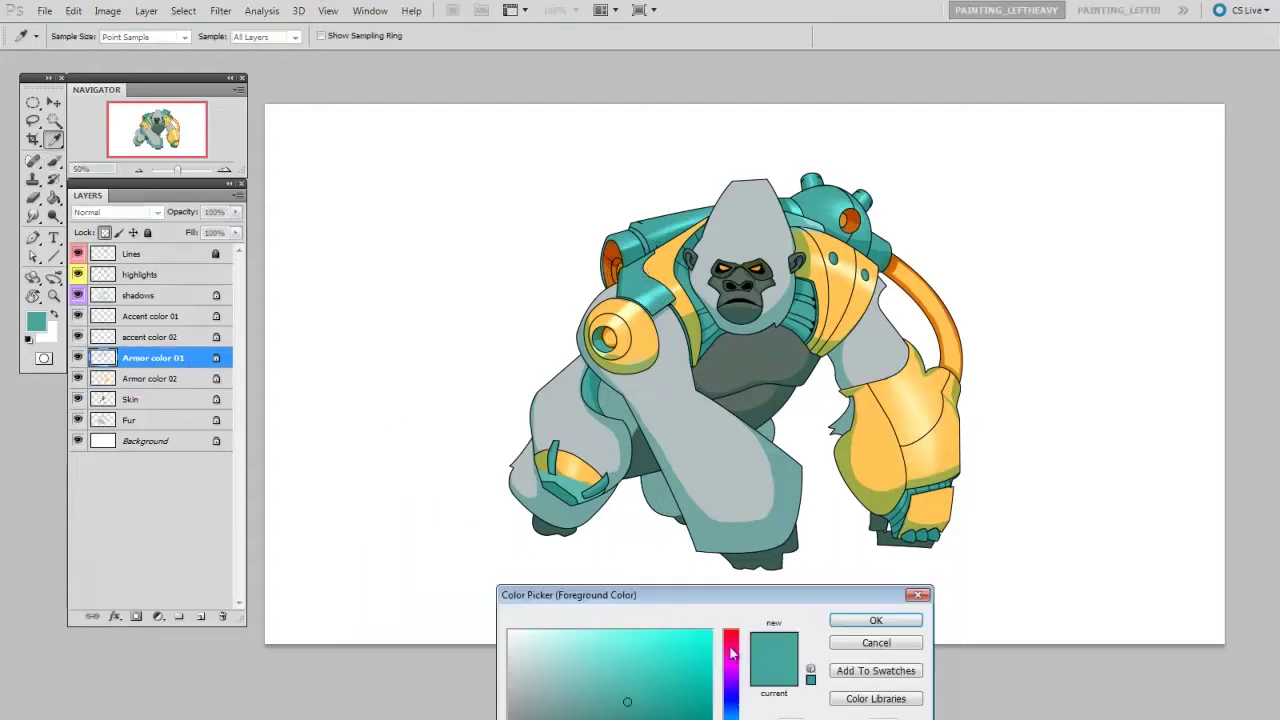
# Fill the locked Armor color 01 plates with gold d4ad20 using Alt+Backspace.
pyautogui.click(926, 428)
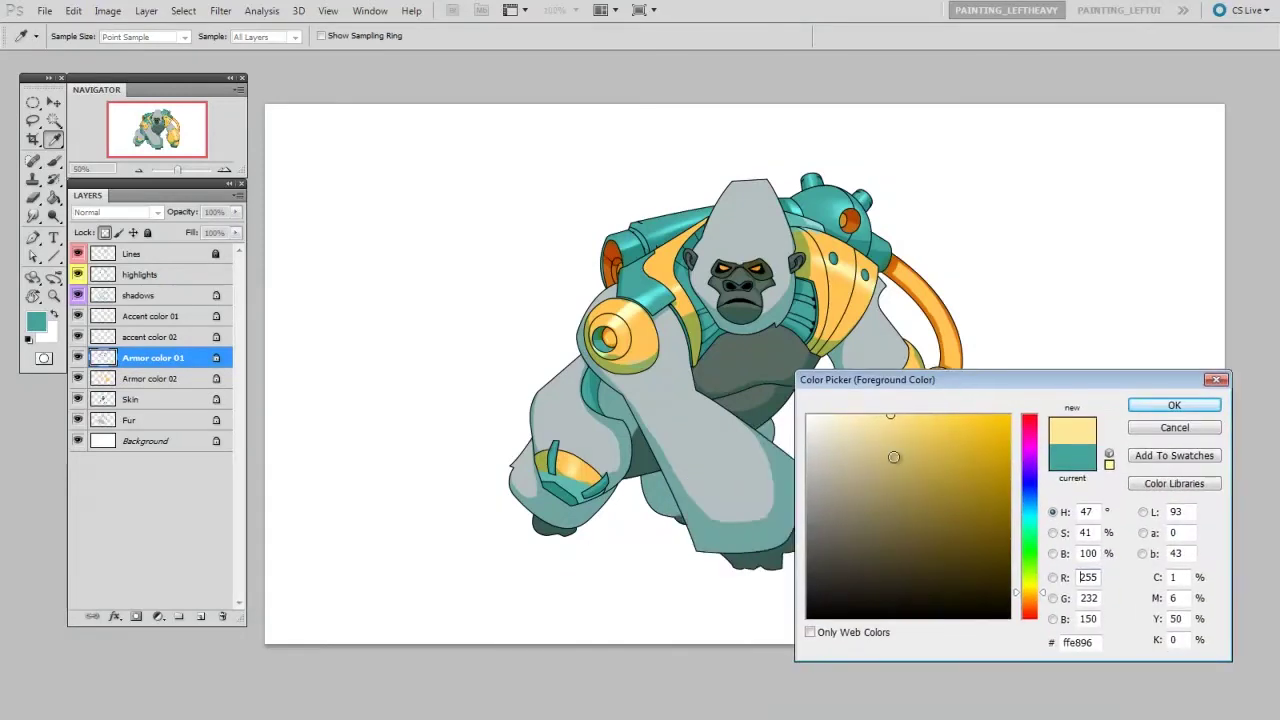
pyautogui.moveTo(896, 456); pyautogui.dragTo(979, 449)
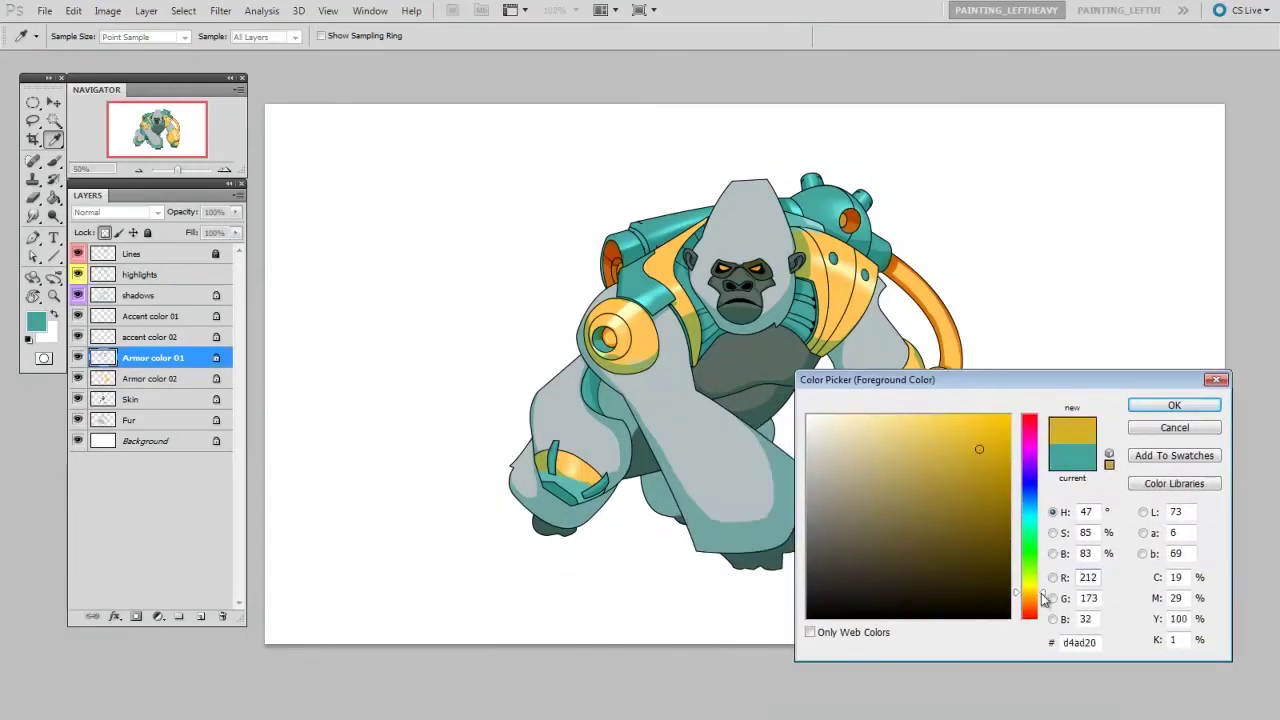
pyautogui.click(1174, 405)
pyautogui.press('b')
pyautogui.hotkey('alt', 'BackSpace')
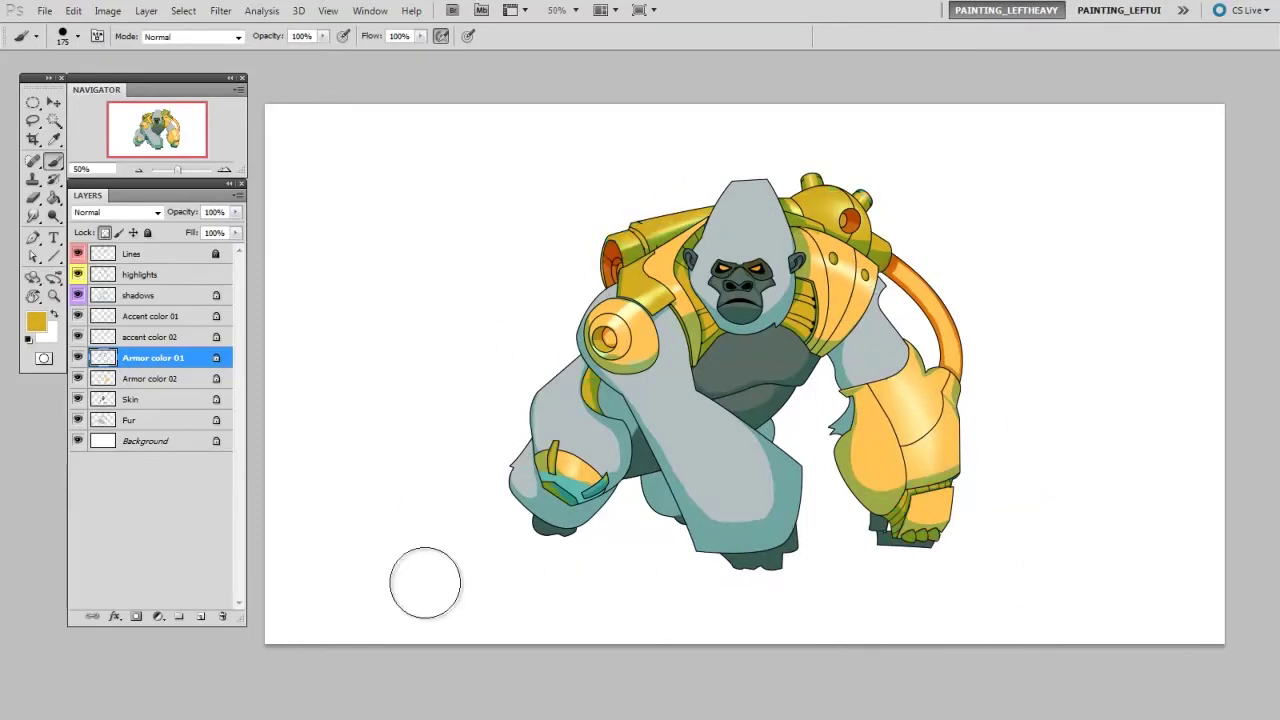
# Warm the gold armour with Hue/Saturation set to Hue -12 and Saturation +19.
pyautogui.hotkey('ctrl', 'u')
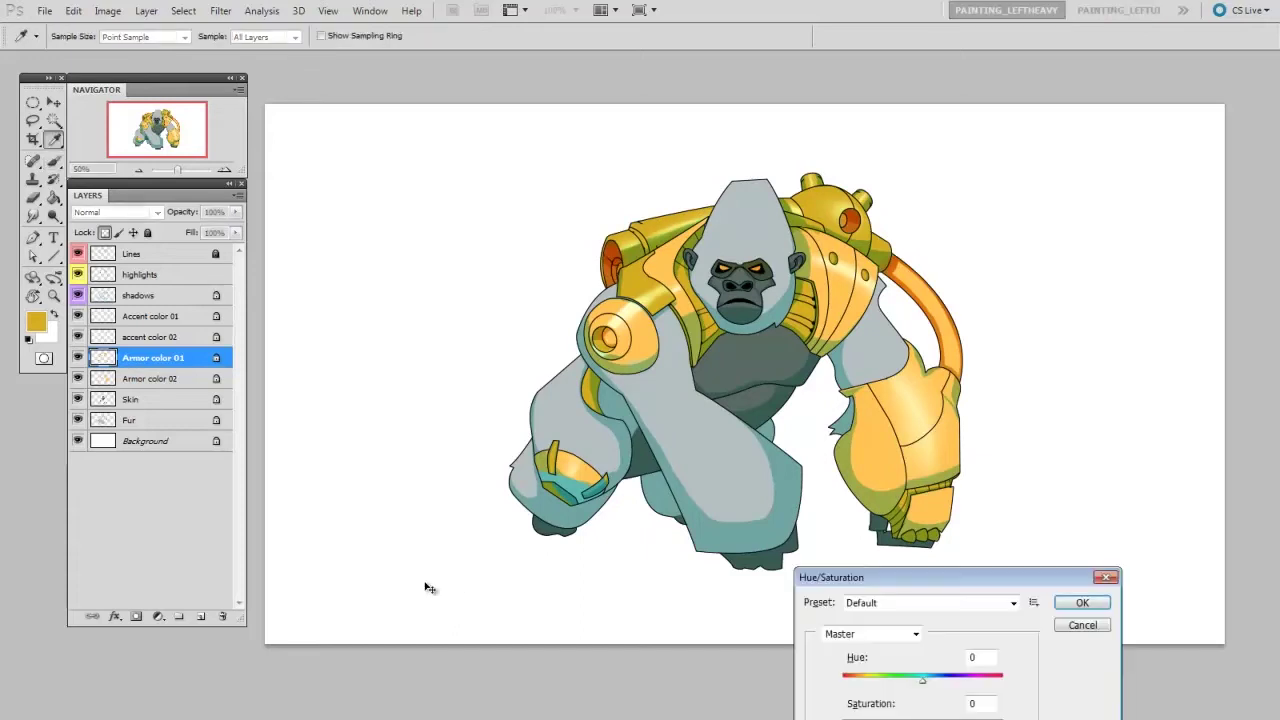
pyautogui.moveTo(935, 577); pyautogui.dragTo(1034, 194)
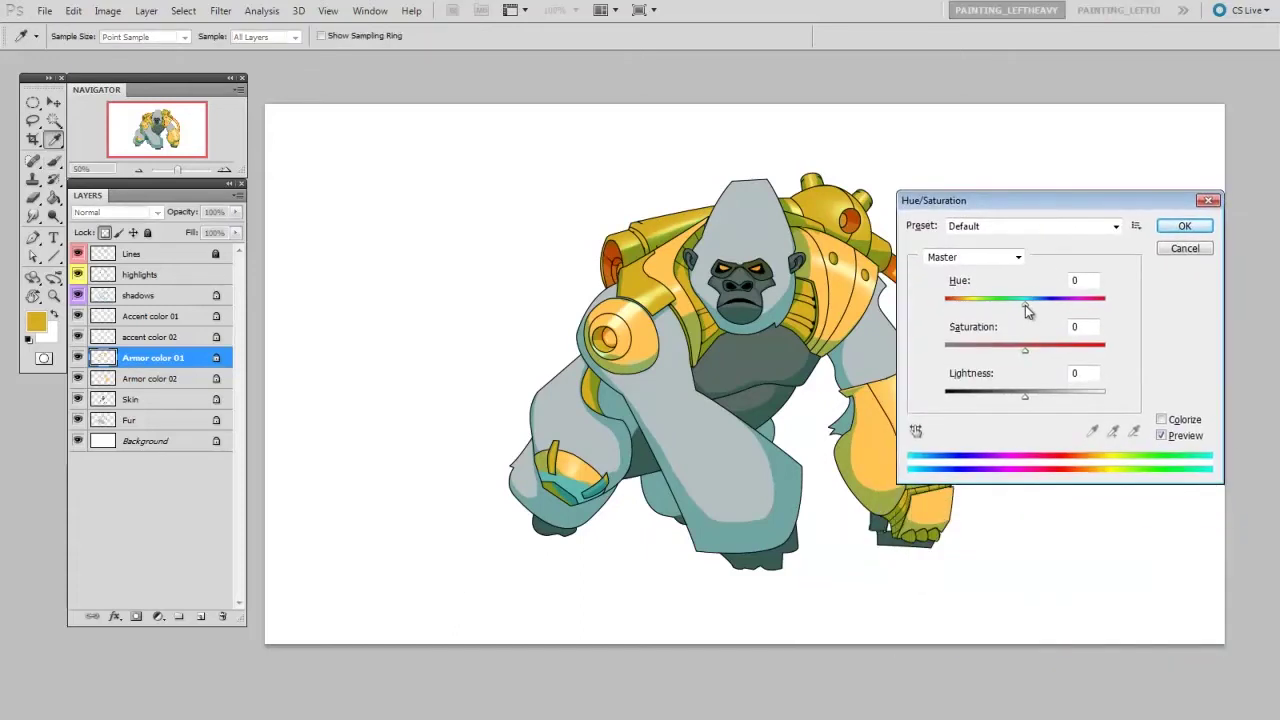
pyautogui.moveTo(1025, 304); pyautogui.dragTo(1017, 306)
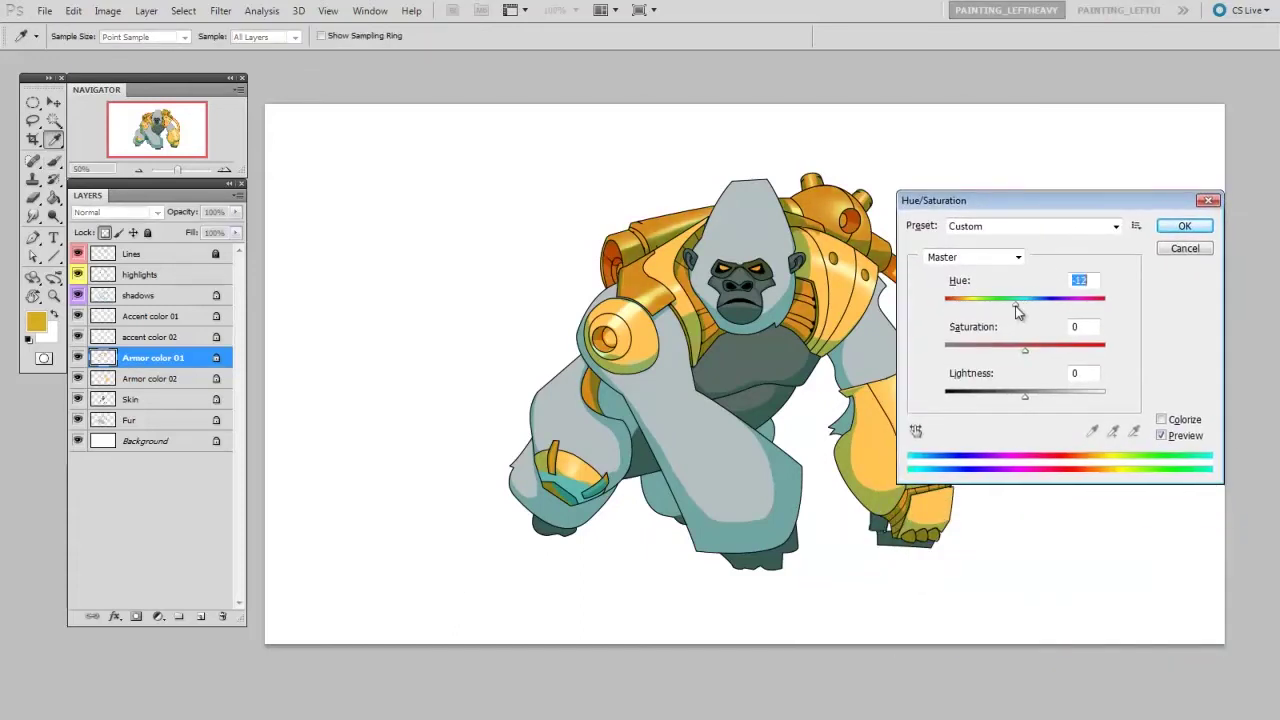
pyautogui.moveTo(1074, 203); pyautogui.dragTo(1091, 184)
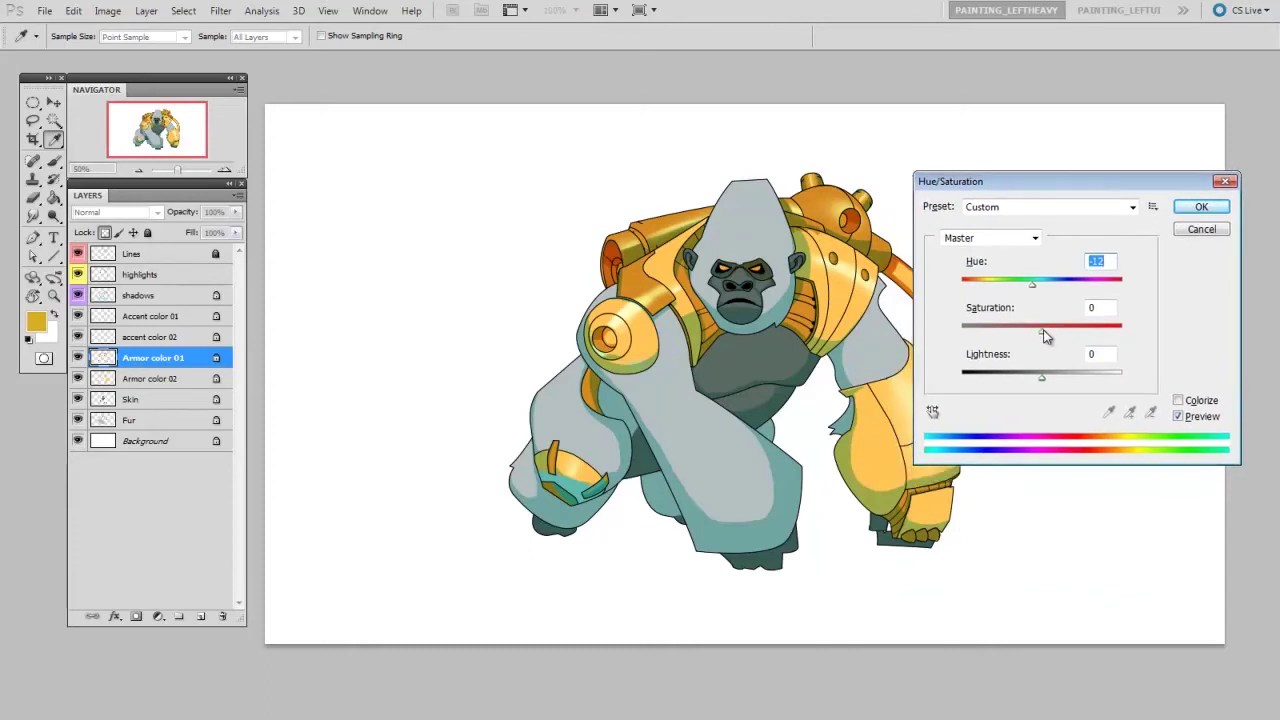
pyautogui.moveTo(1042, 330); pyautogui.dragTo(1061, 330)
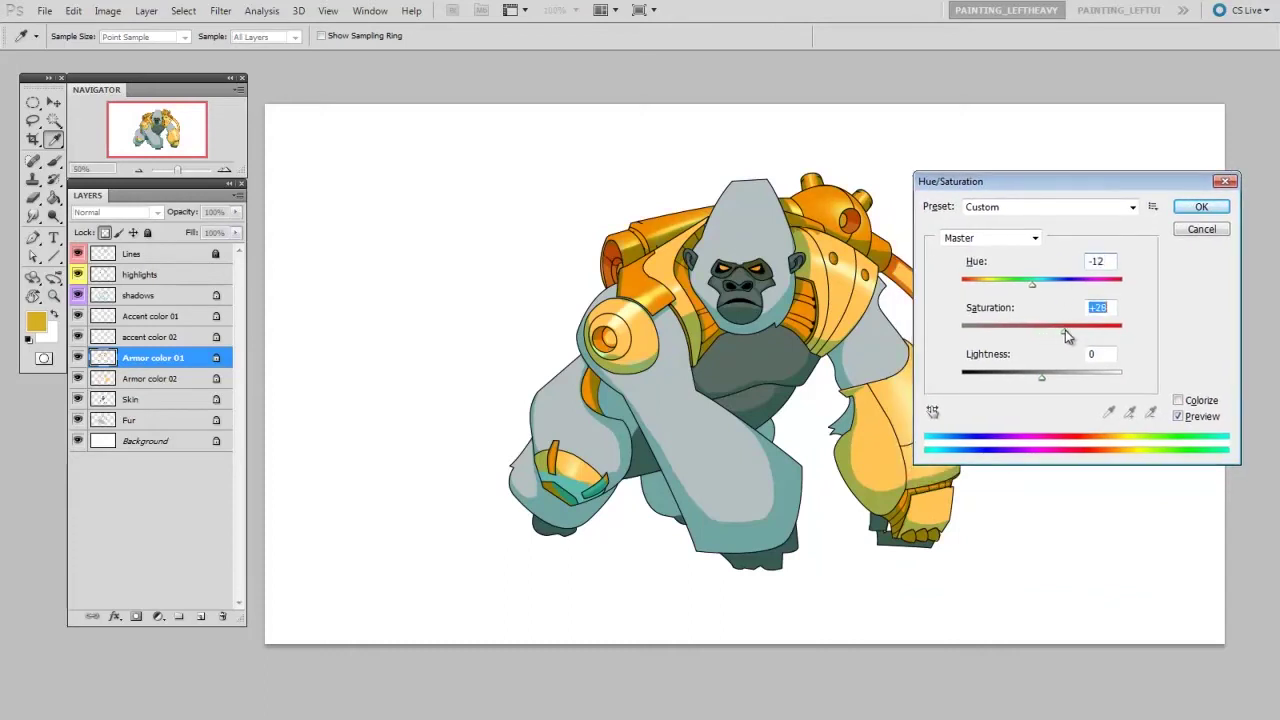
pyautogui.click(1195, 207)
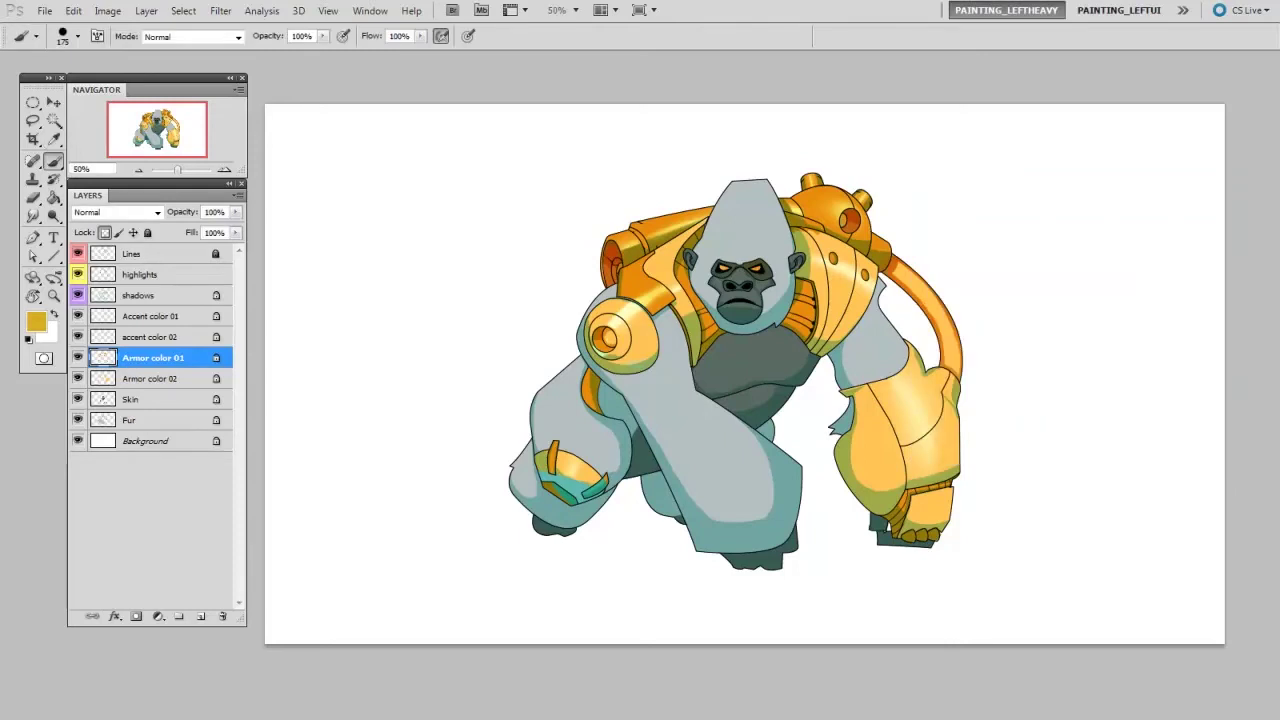
pyautogui.click(78, 295)
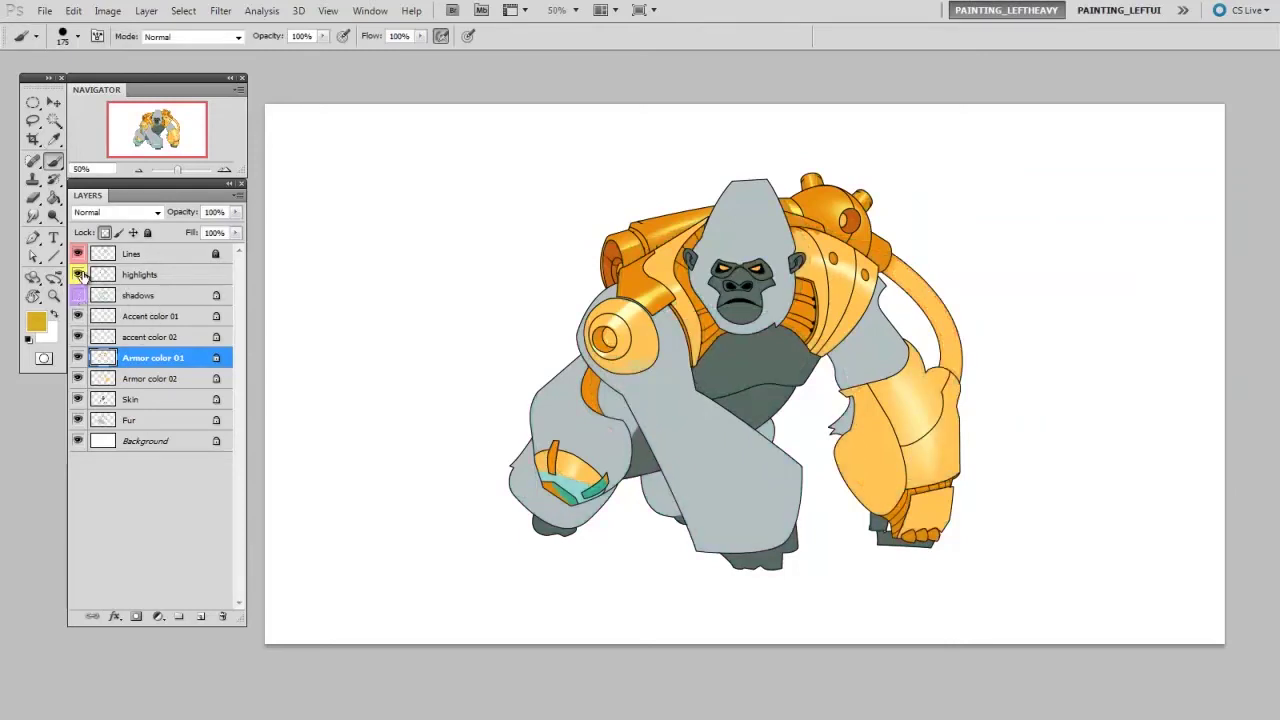
pyautogui.click(78, 274)
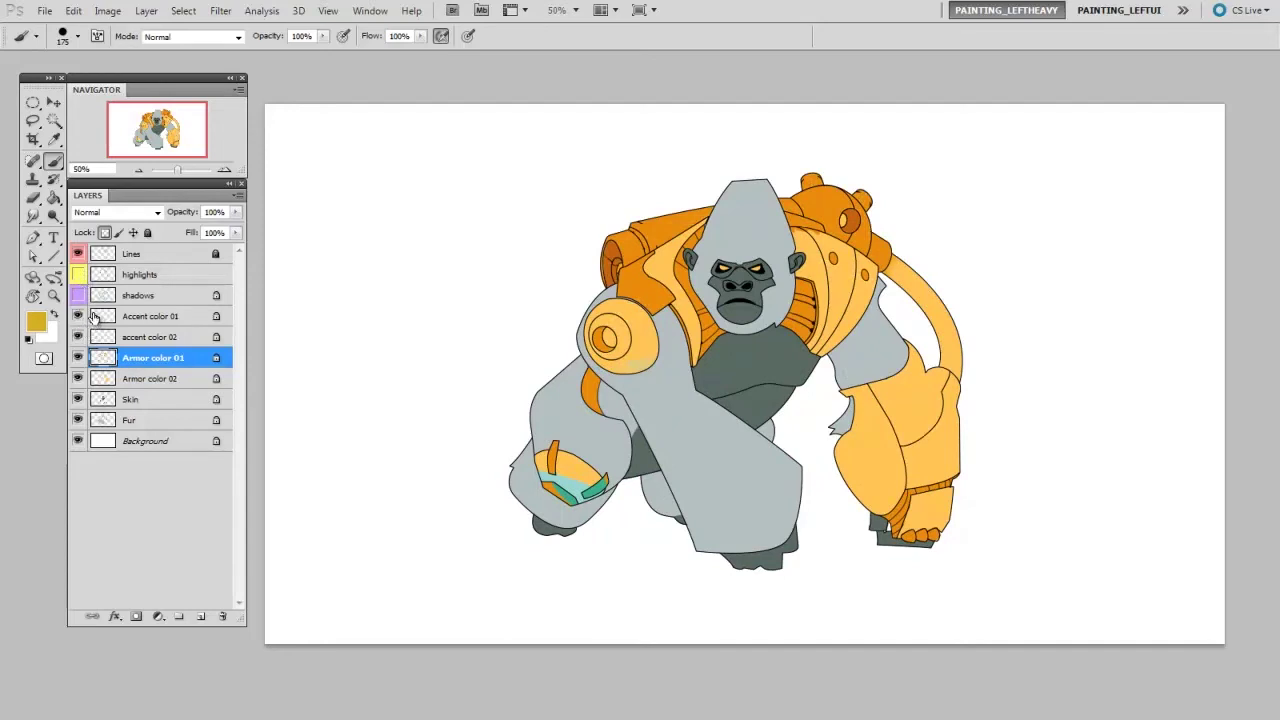
pyautogui.click(78, 274)
pyautogui.click(78, 295)
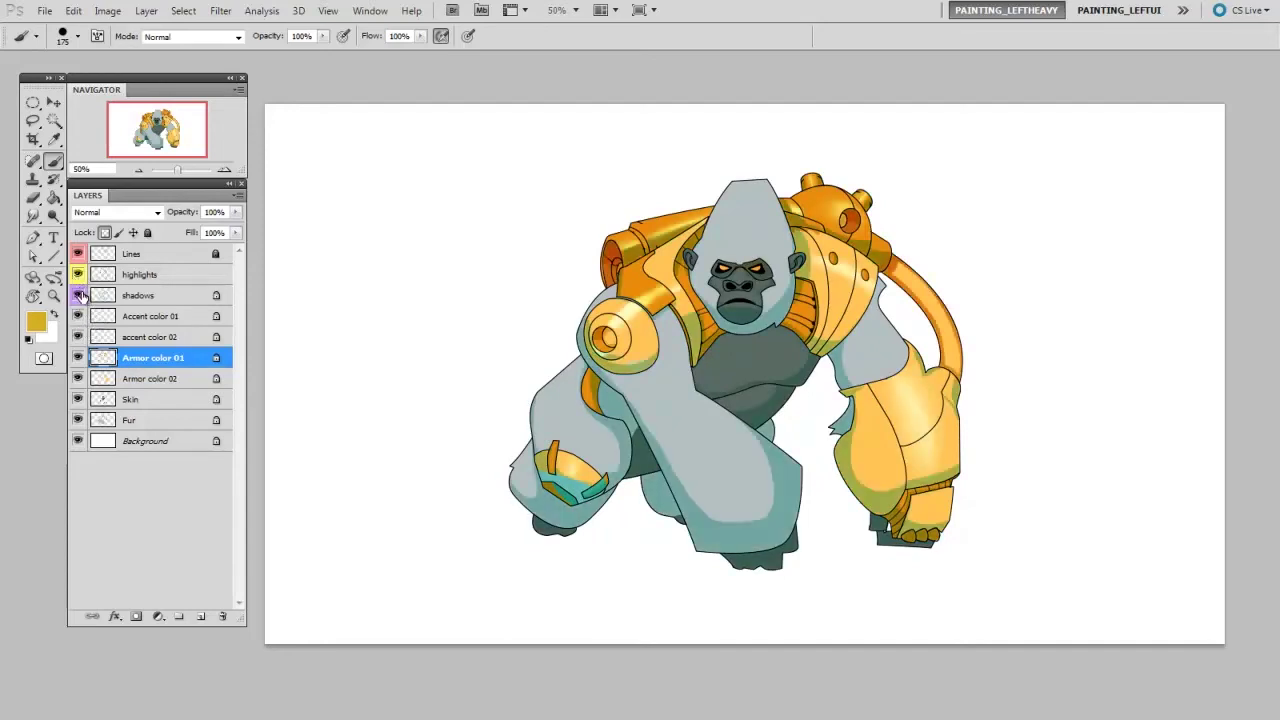
pyautogui.click(185, 297)
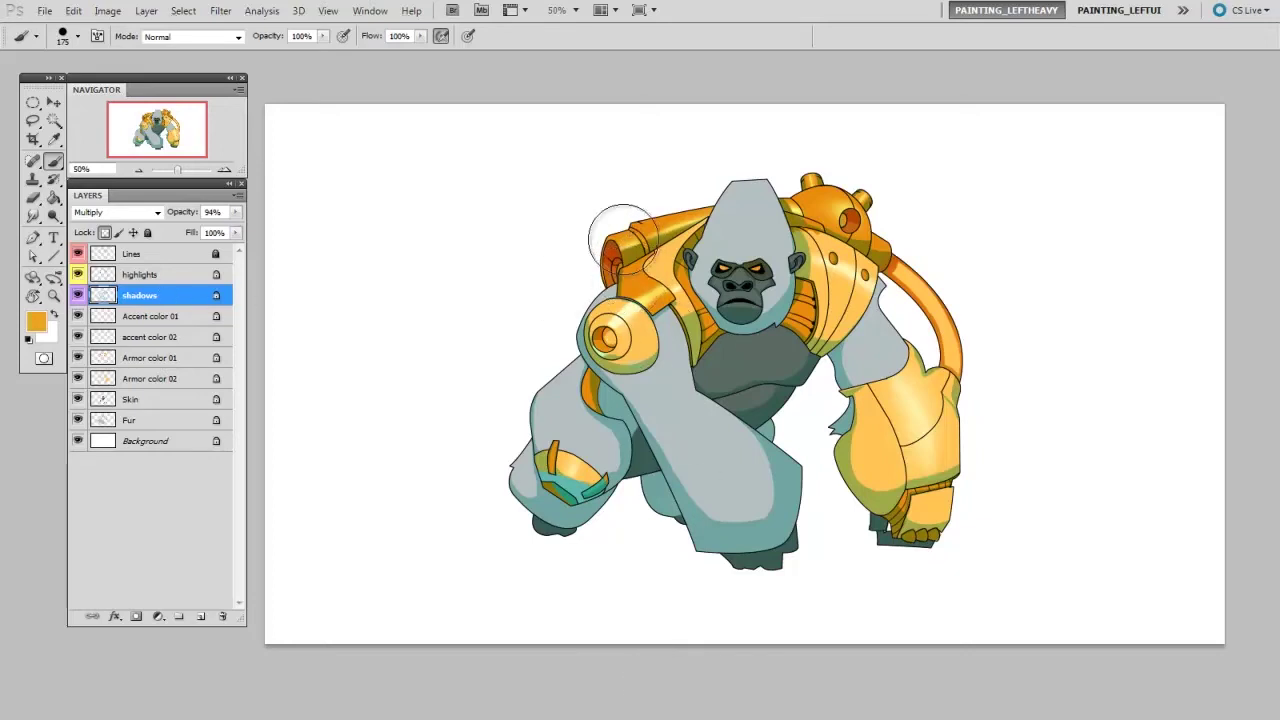
# Set the foreground colour to tan cca460 in the Color Picker.
pyautogui.press('i')
pyautogui.click(614, 223)
pyautogui.moveTo(1008, 377); pyautogui.dragTo(1017, 362)
pyautogui.click(923, 440)
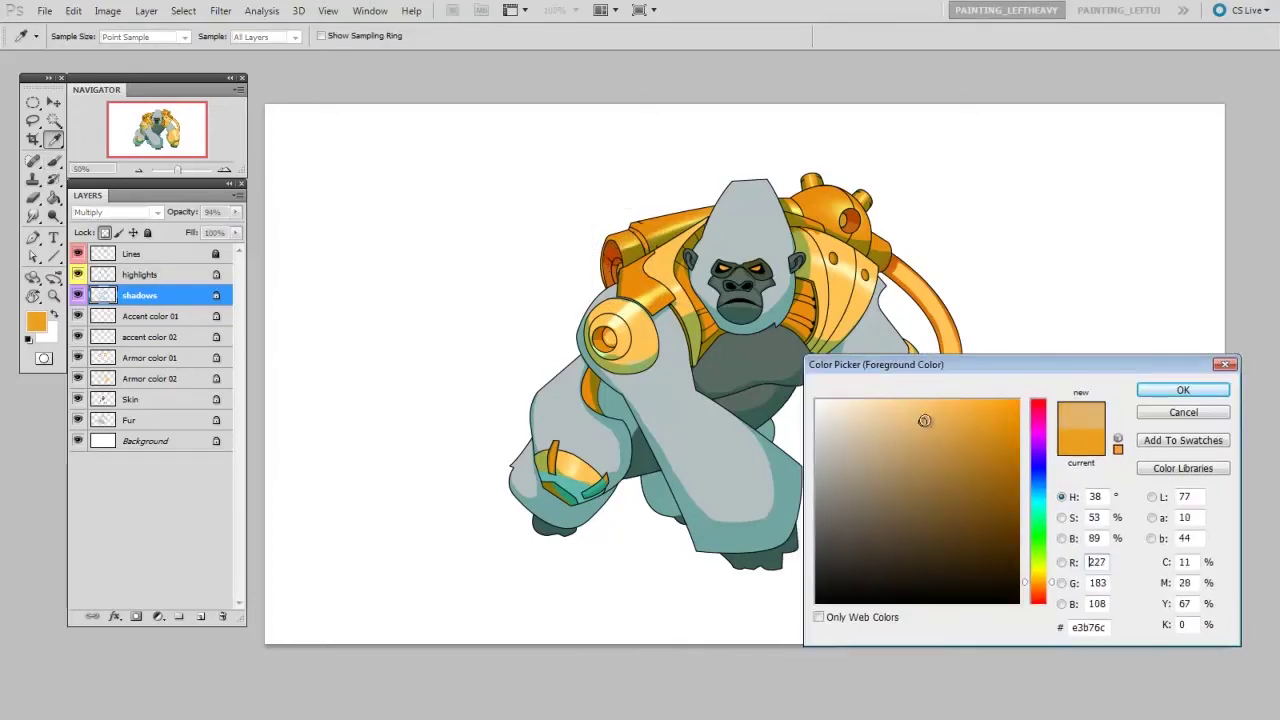
pyautogui.click(1180, 391)
# Paint tan over the gorilla's shadow areas and enlarge the brush.
pyautogui.press('b')
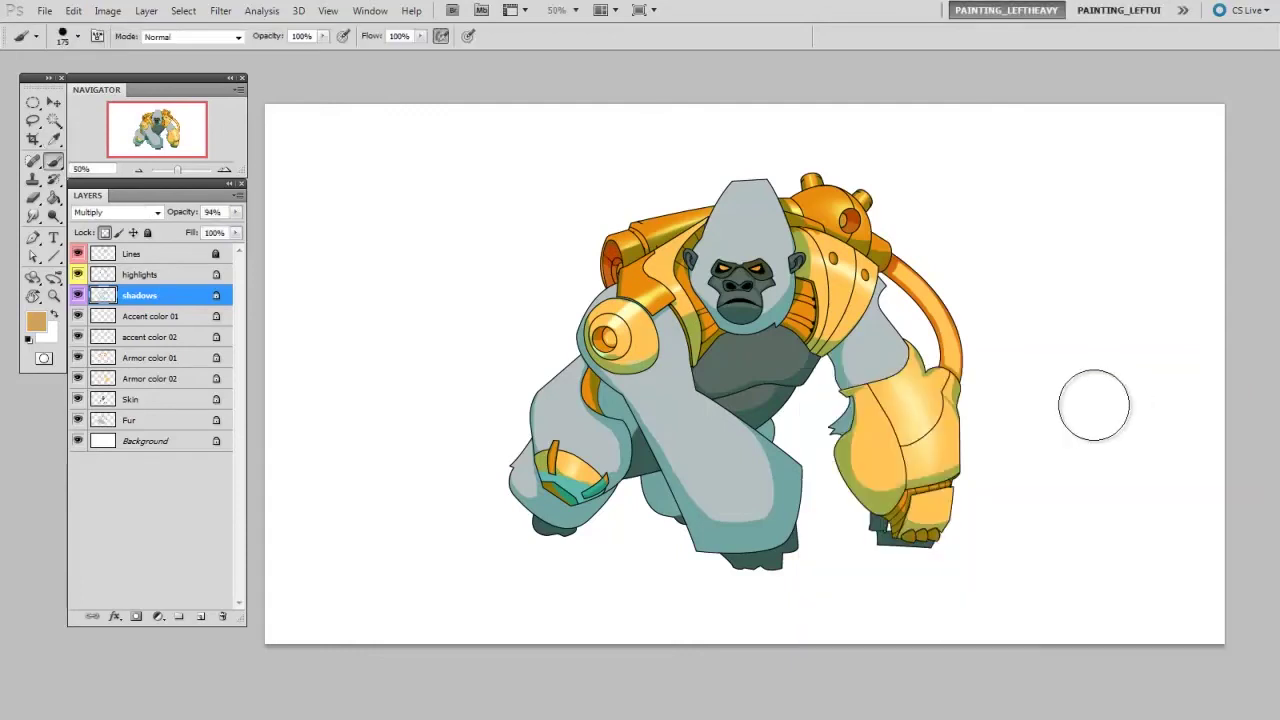
pyautogui.moveTo(643, 355)
pyautogui.mouseDown()
pyautogui.moveTo(761, 490)
pyautogui.moveTo(744, 568)
pyautogui.moveTo(579, 545)
pyautogui.moveTo(603, 375)
pyautogui.moveTo(894, 320)
pyautogui.moveTo(878, 575)
pyautogui.mouseUp()
pyautogui.press(']')
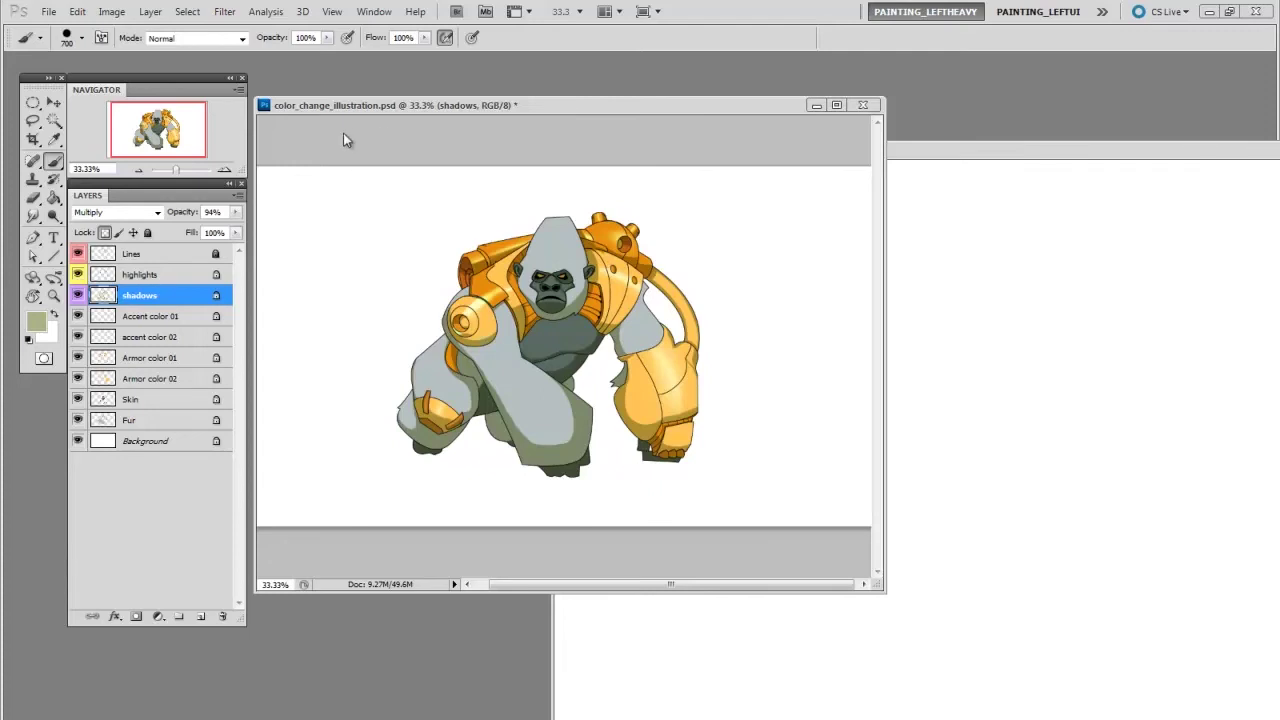
# Copy Merged a rectangular selection around the whole gorilla.
pyautogui.click(33, 102)
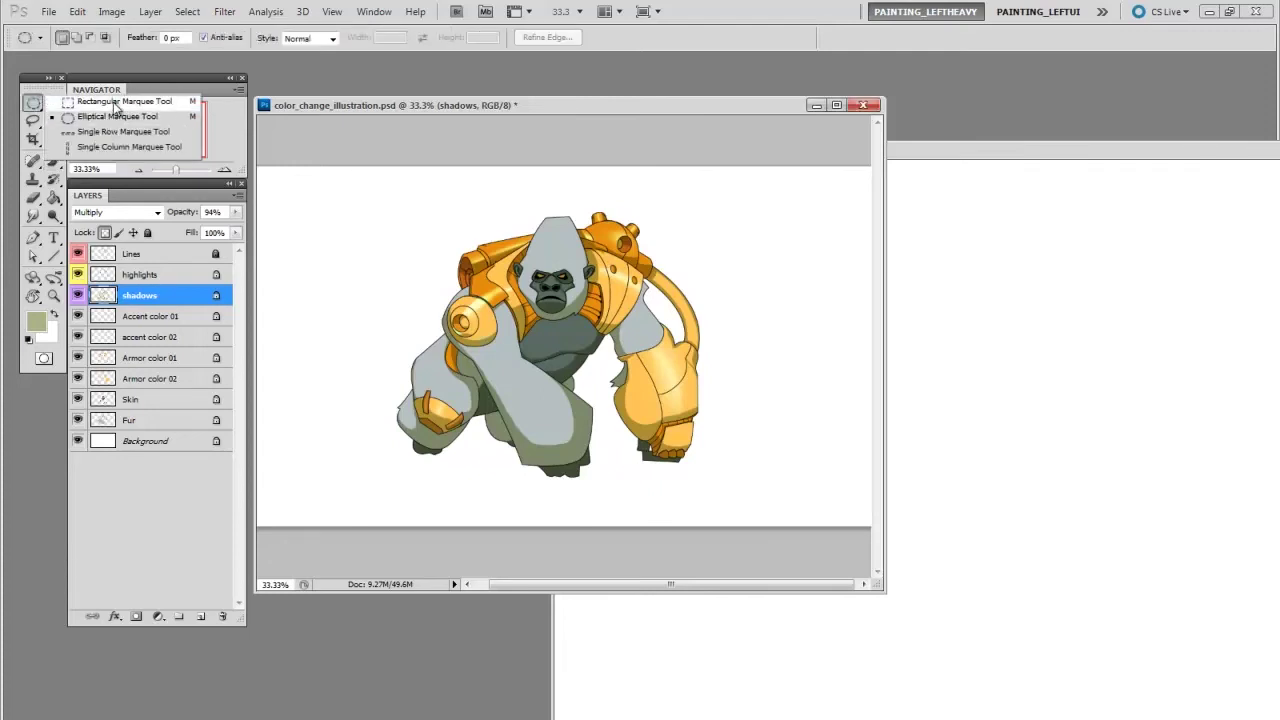
pyautogui.click(115, 104)
pyautogui.moveTo(367, 190); pyautogui.dragTo(743, 488)
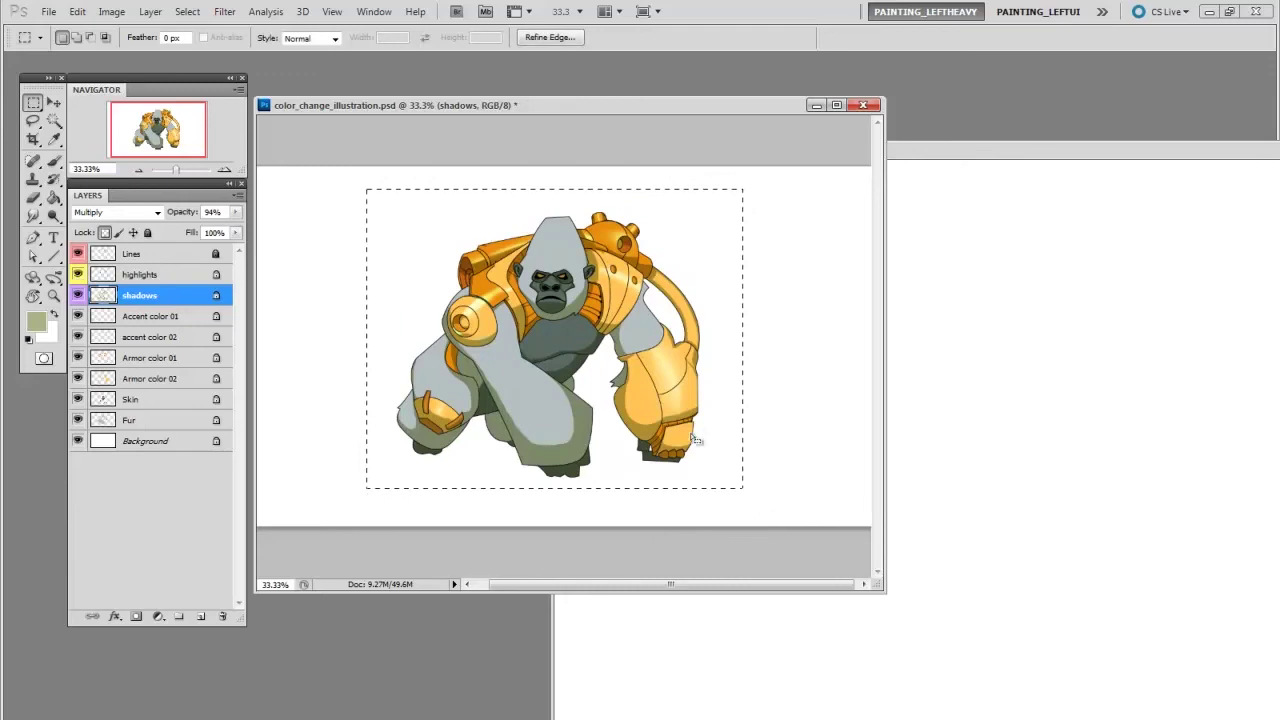
pyautogui.click(80, 12)
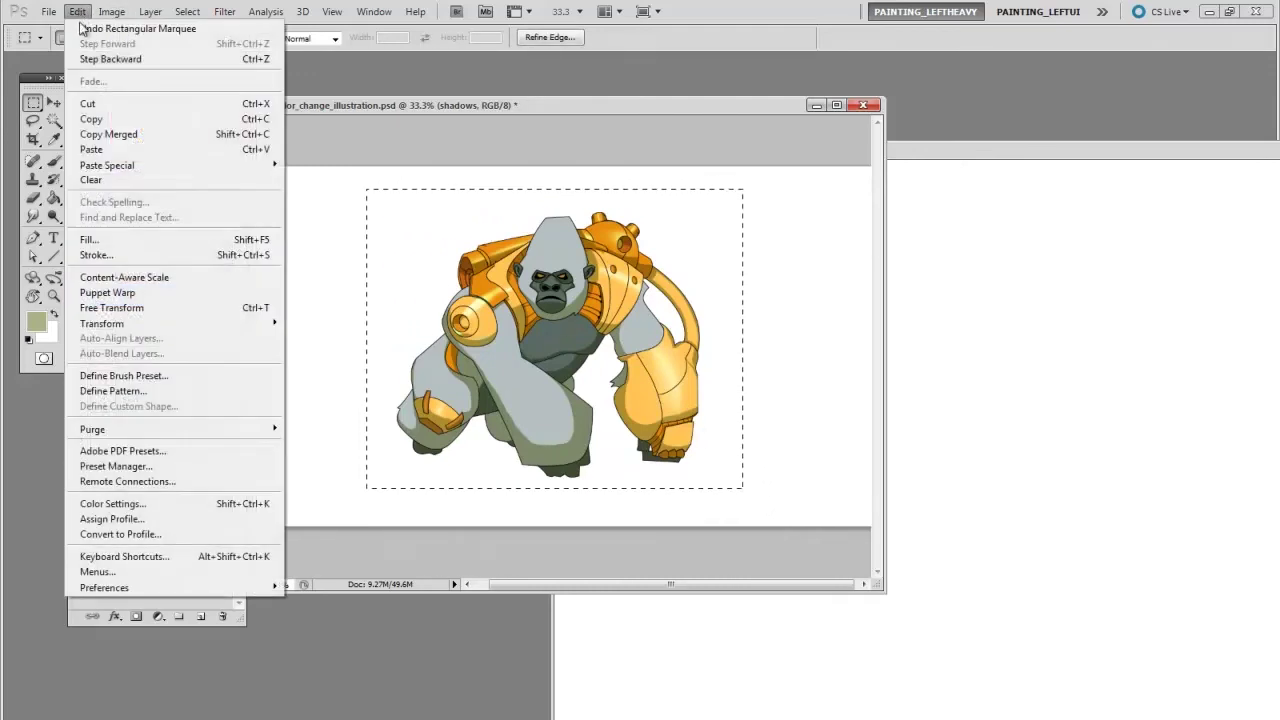
pyautogui.click(252, 136)
# Paste the merged gorilla into a new Untitled-1 document and scale it to about 47%.
pyautogui.hotkey('ctrl', 'n')
pyautogui.press('Return')
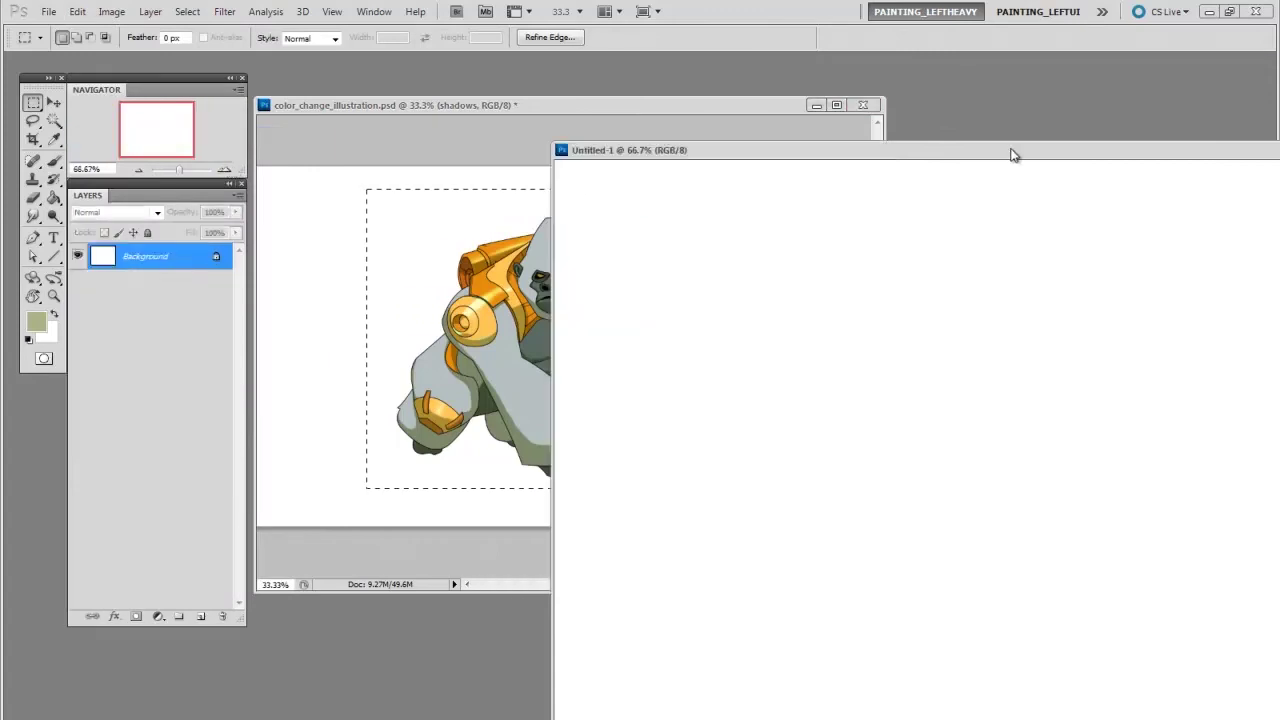
pyautogui.hotkey('ctrl', 'v')
pyautogui.press('v')
pyautogui.hotkey('ctrl', 't')
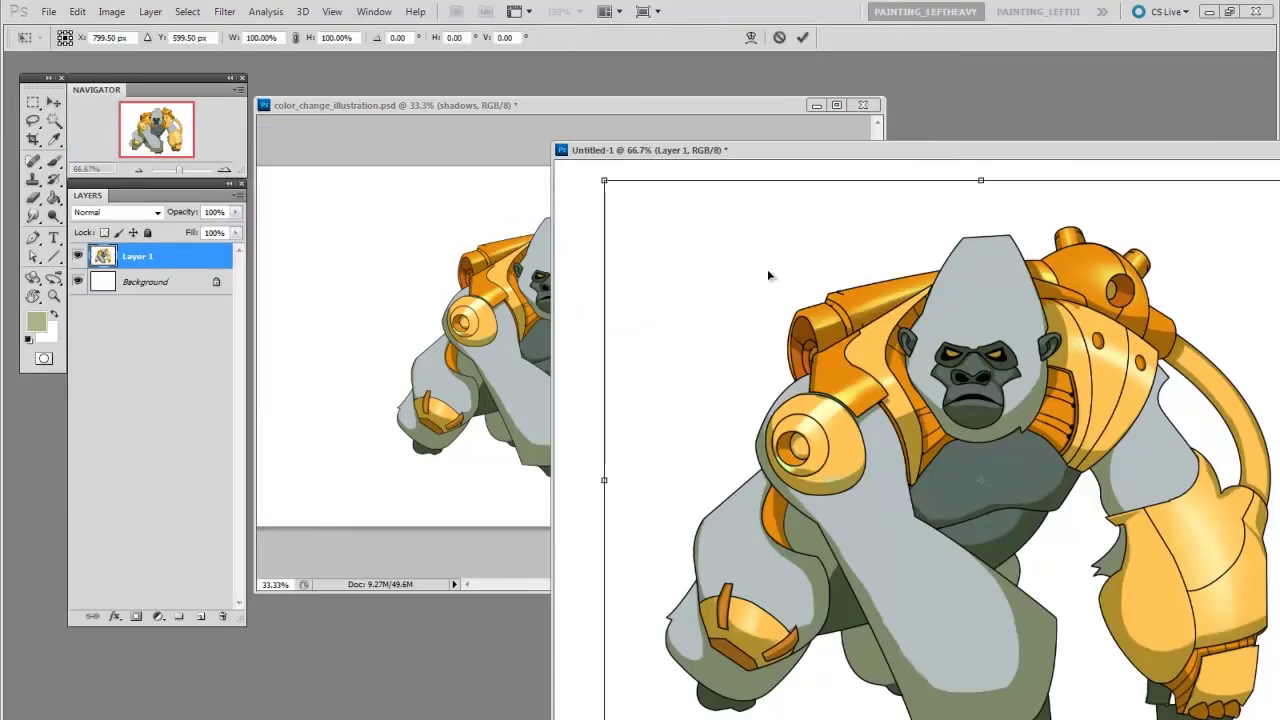
pyautogui.moveTo(604, 180); pyautogui.dragTo(765, 287)
pyautogui.moveTo(1000, 497); pyautogui.dragTo(972, 478)
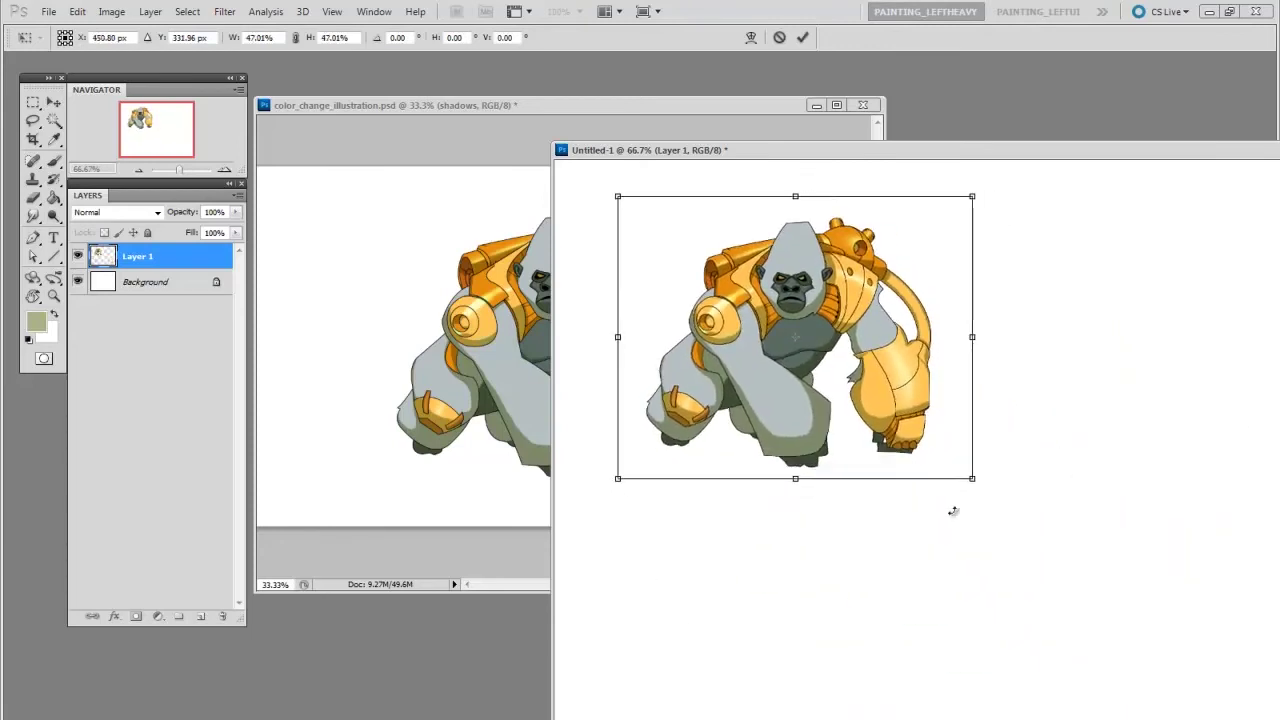
pyautogui.press('Return')
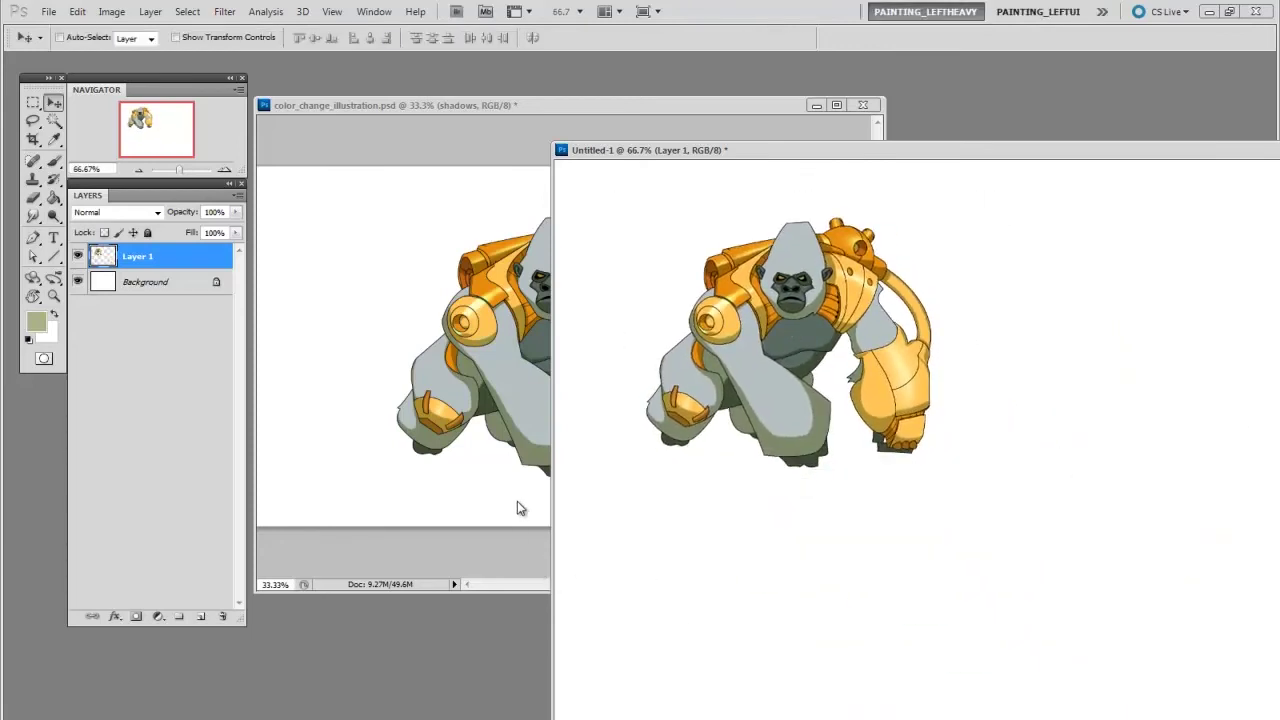
# Return to color_change_illustration, select Armor color 02, and sample orange with the Brush.
pyautogui.click(507, 475)
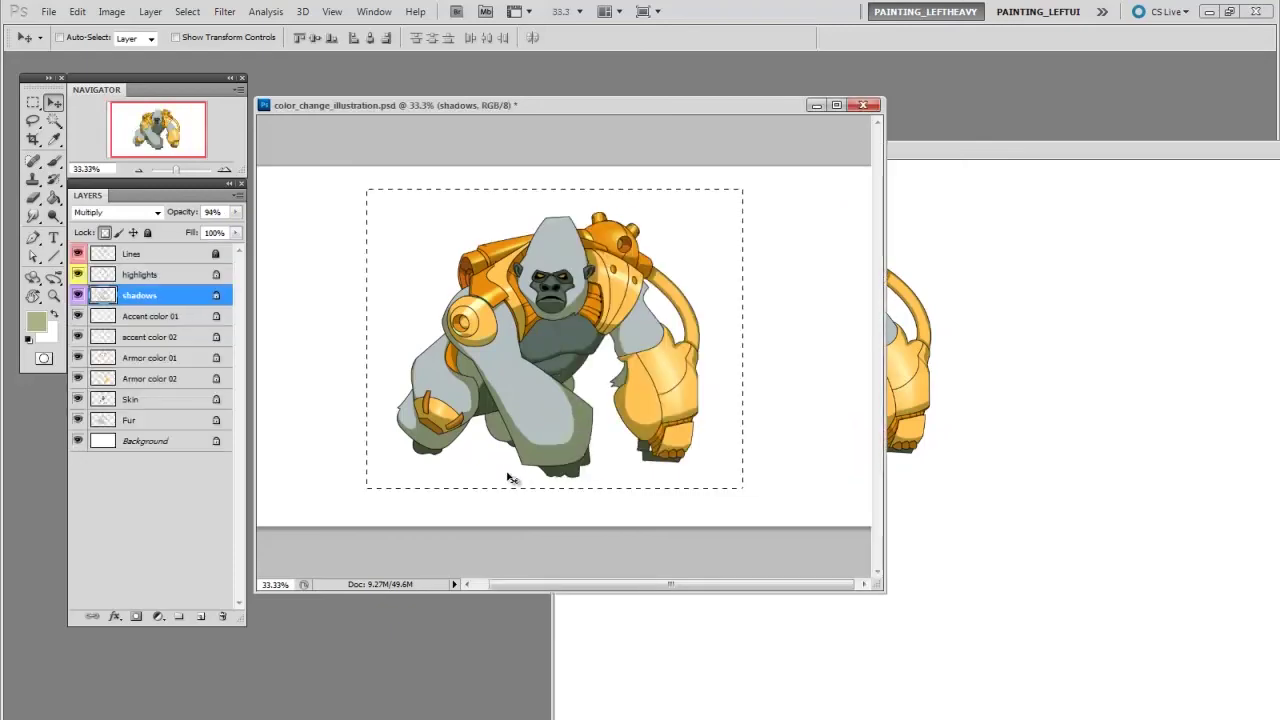
pyautogui.keyDown('ctrl'); pyautogui.click(520, 420); pyautogui.keyUp('ctrl')
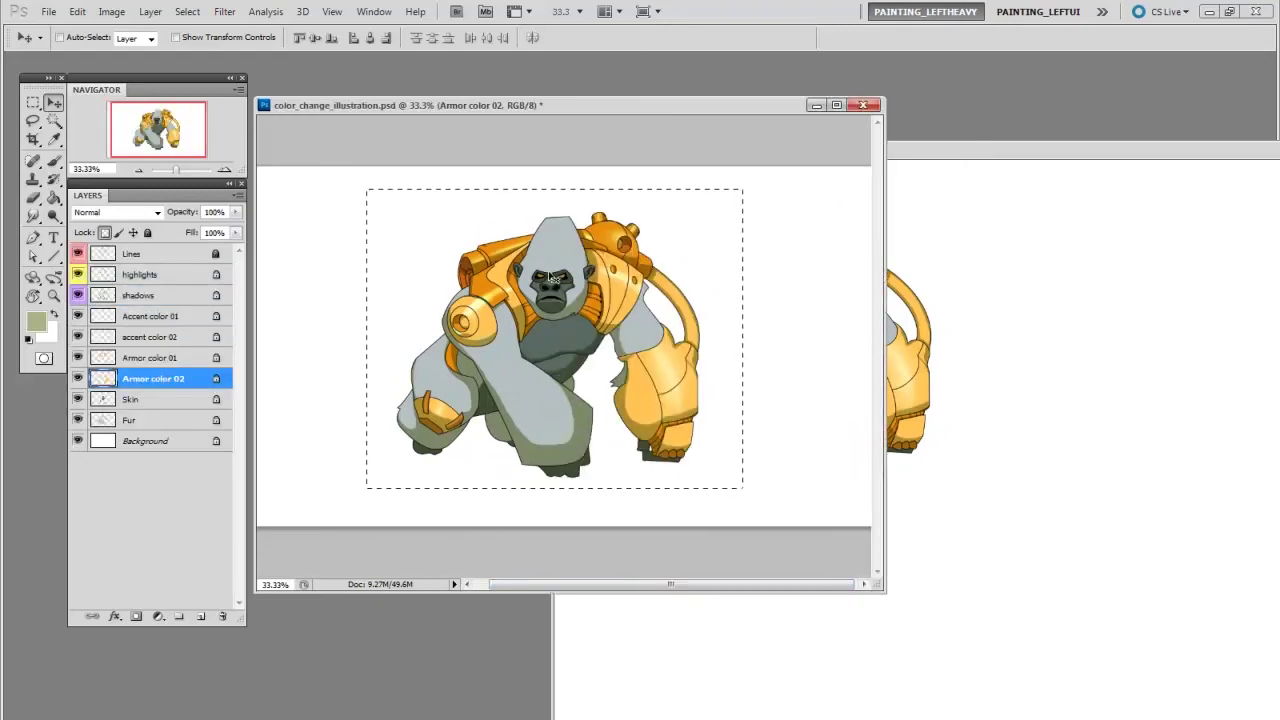
pyautogui.press('b')
pyautogui.keyDown('alt'); pyautogui.click(434, 266); pyautogui.keyUp('alt')
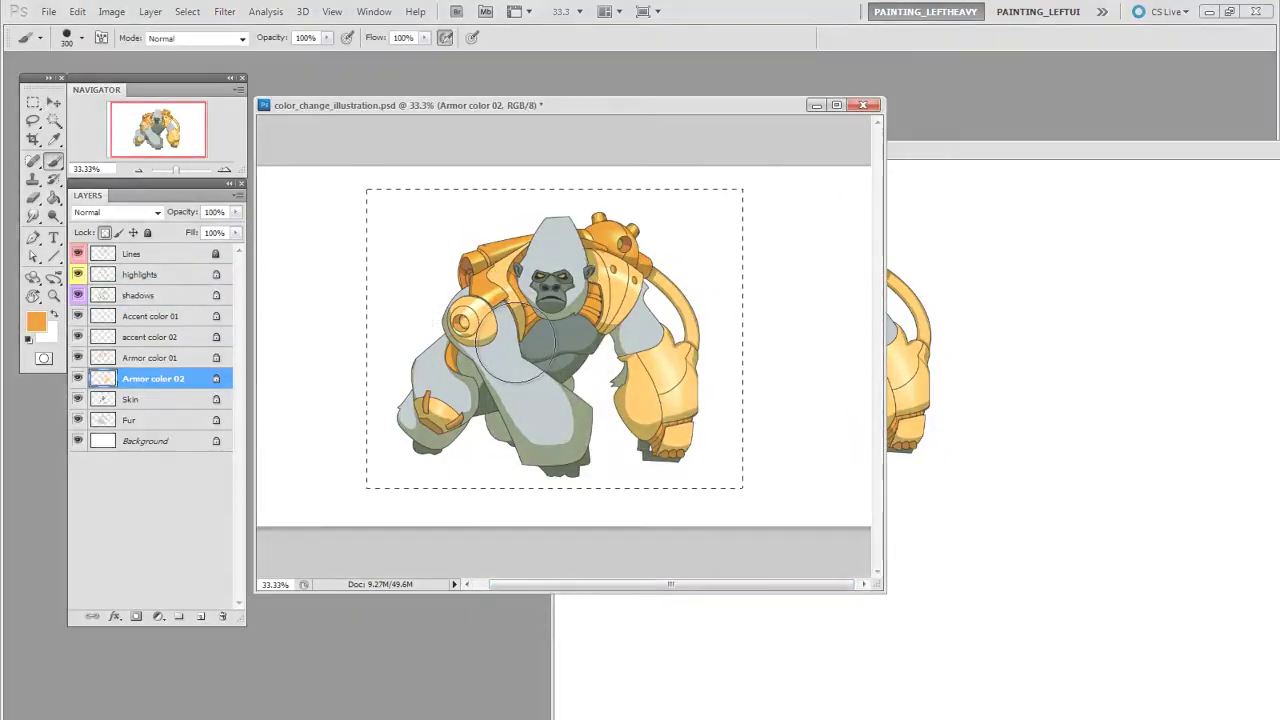